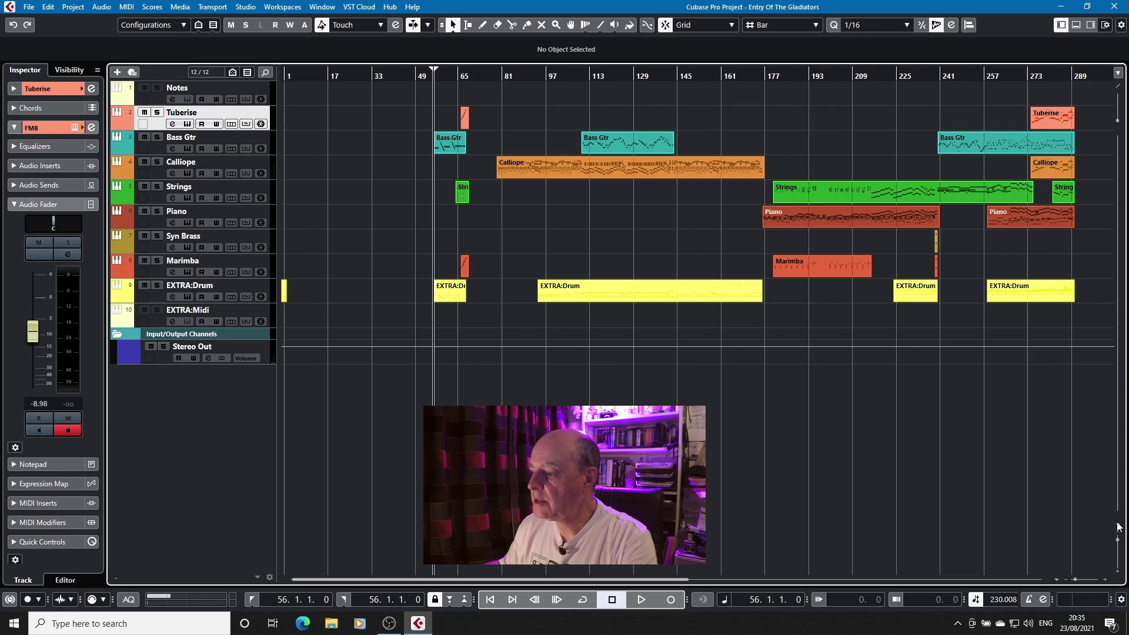
Switch the tracks through Zoom Tracks Full, 2 Rows and Minimal heights
{"action": "left_click", "coordinate": [1119, 526]}
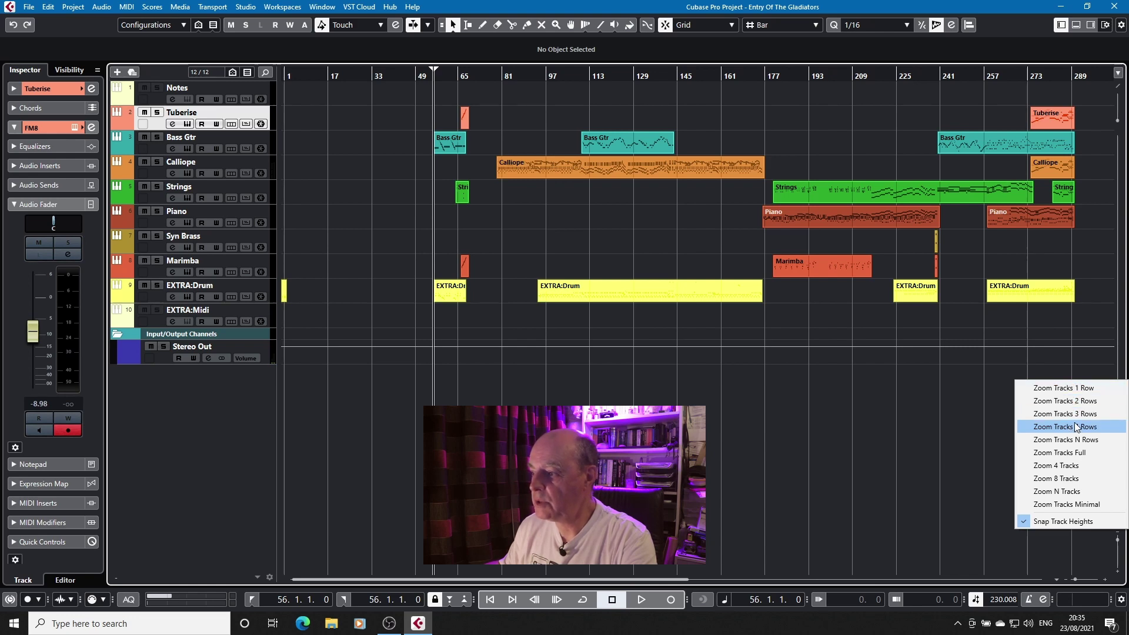
{"action": "left_click", "coordinate": [1063, 452]}
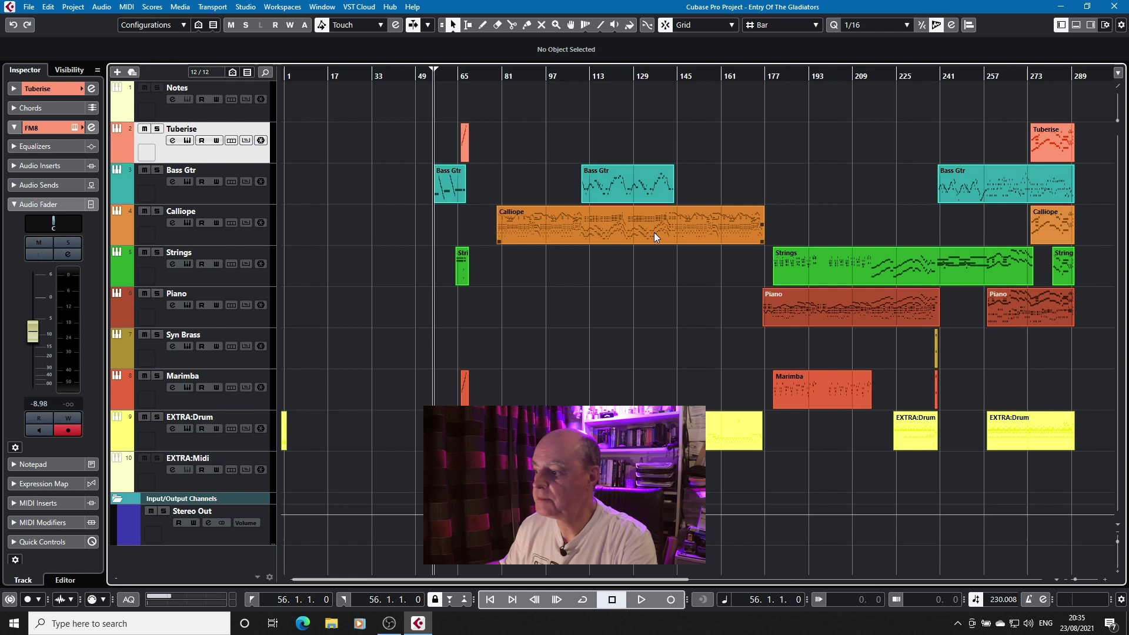
{"action": "left_click", "coordinate": [1117, 524]}
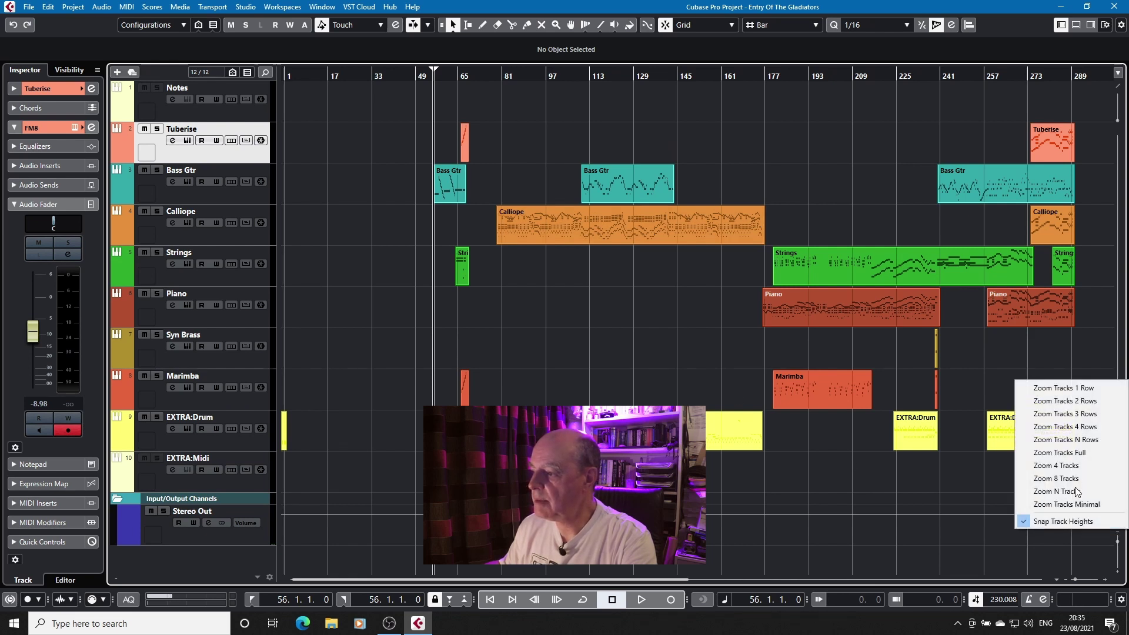
{"action": "left_click", "coordinate": [1061, 404]}
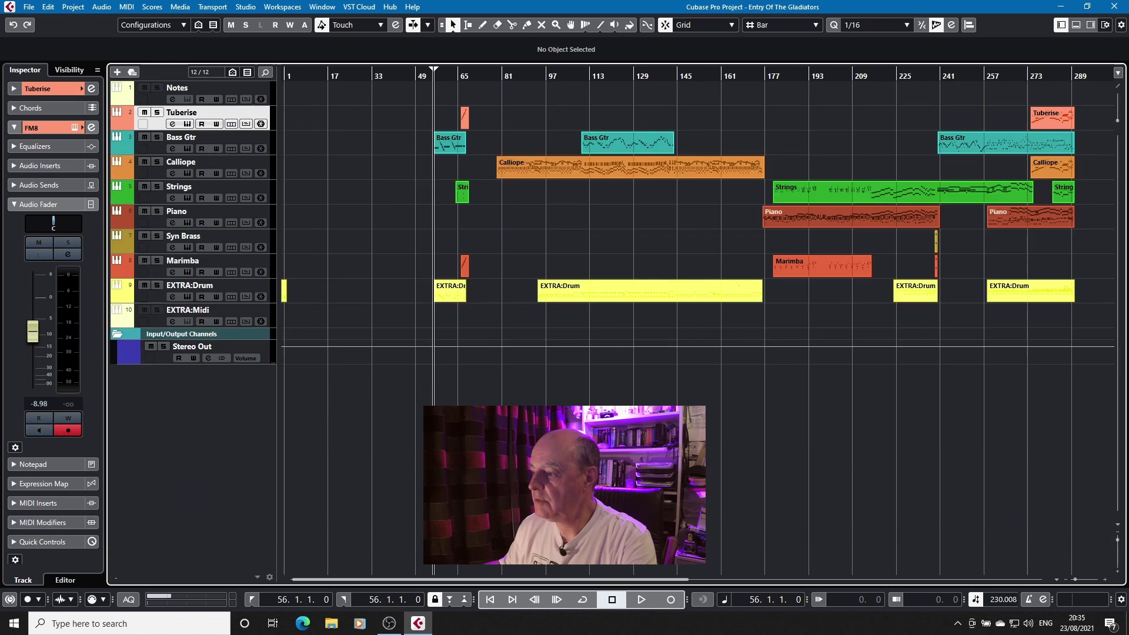
{"action": "left_click", "coordinate": [1118, 525]}
{"action": "left_click", "coordinate": [1057, 504]}
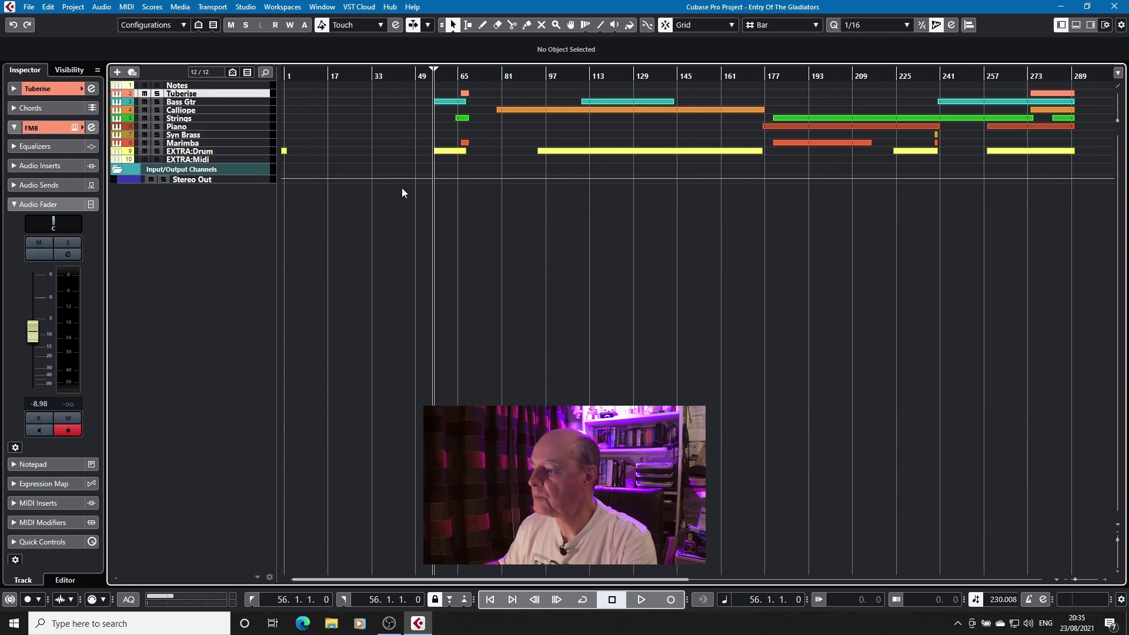
Resize tracks with the vertical zoom control, then set them back to two rows
{"action": "mouse_move", "coordinate": [1119, 545]}
{"action": "left_mouse_down"}
{"action": "mouse_move", "coordinate": [1119, 530]}
{"action": "mouse_move", "coordinate": [1119, 544]}
{"action": "left_mouse_up"}
{"action": "left_click", "coordinate": [1119, 544]}
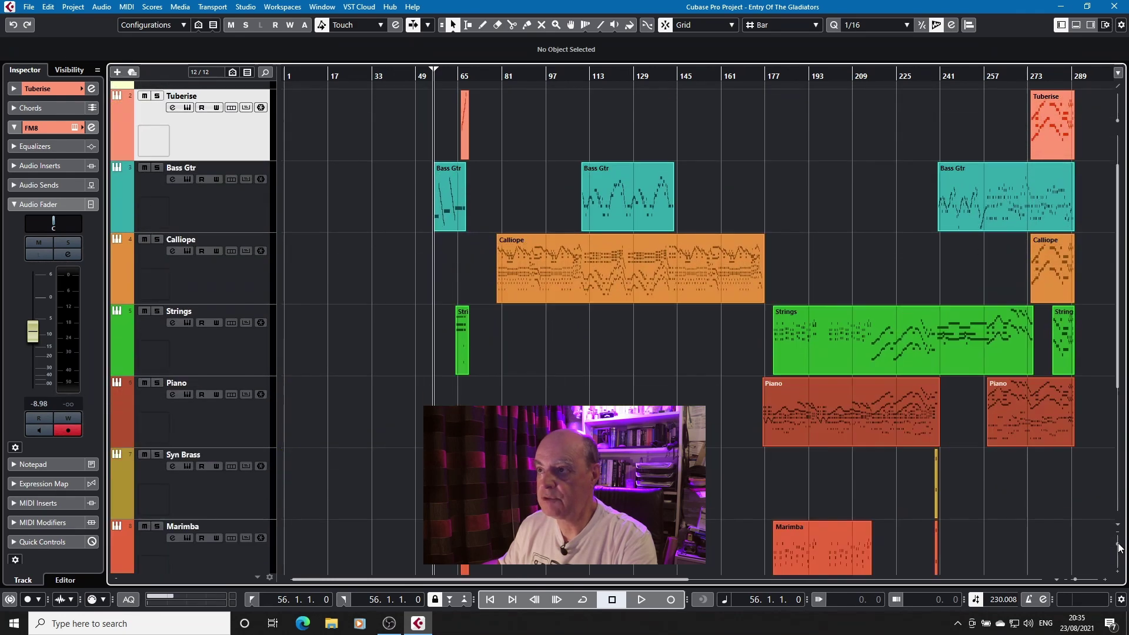
{"action": "left_click", "coordinate": [1119, 547]}
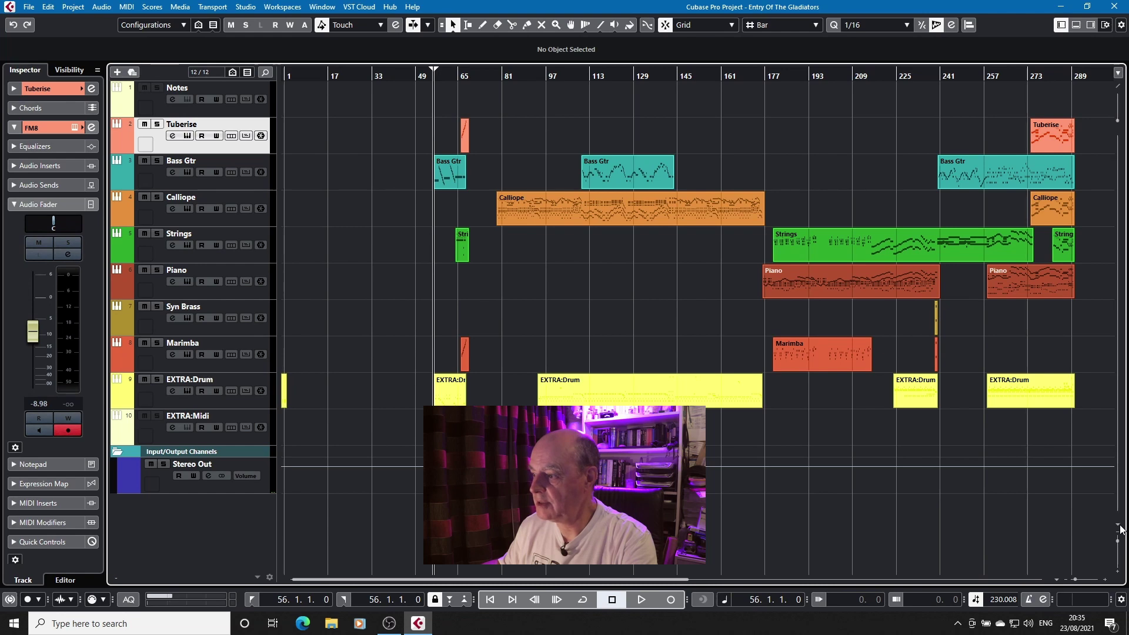
{"action": "left_click", "coordinate": [1120, 529]}
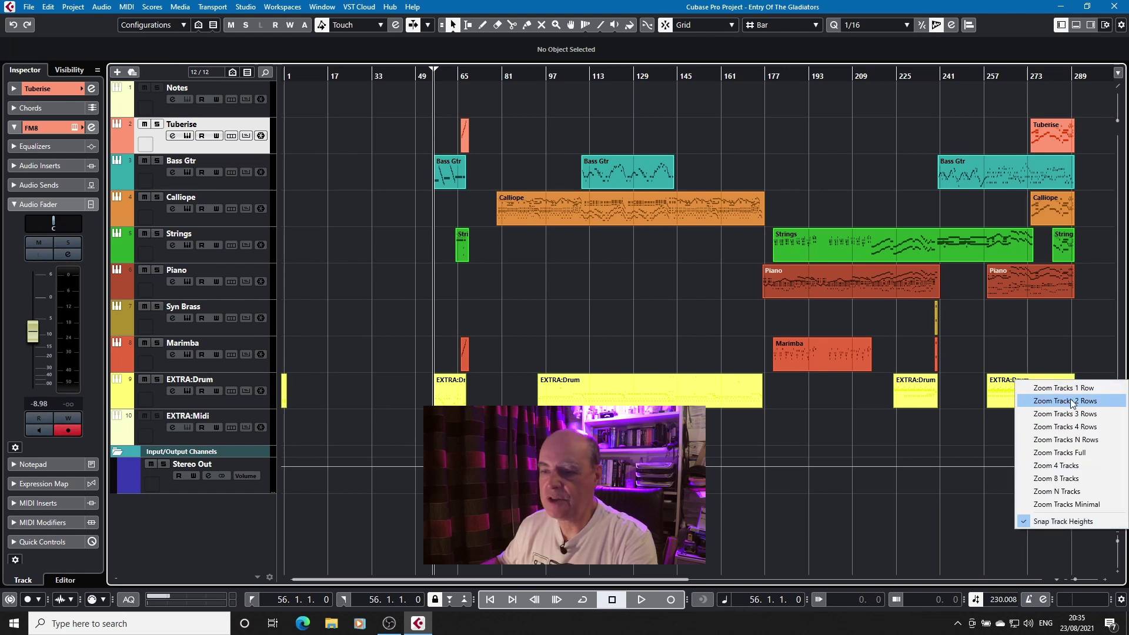
{"action": "left_click", "coordinate": [1070, 398]}
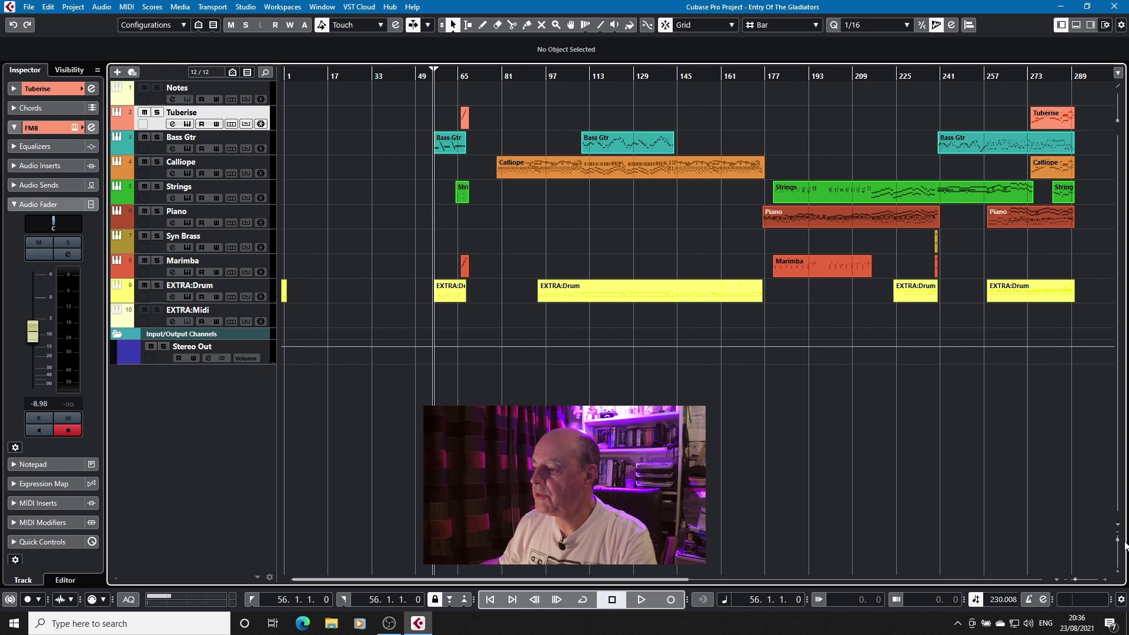
{"action": "left_click", "coordinate": [1117, 525]}
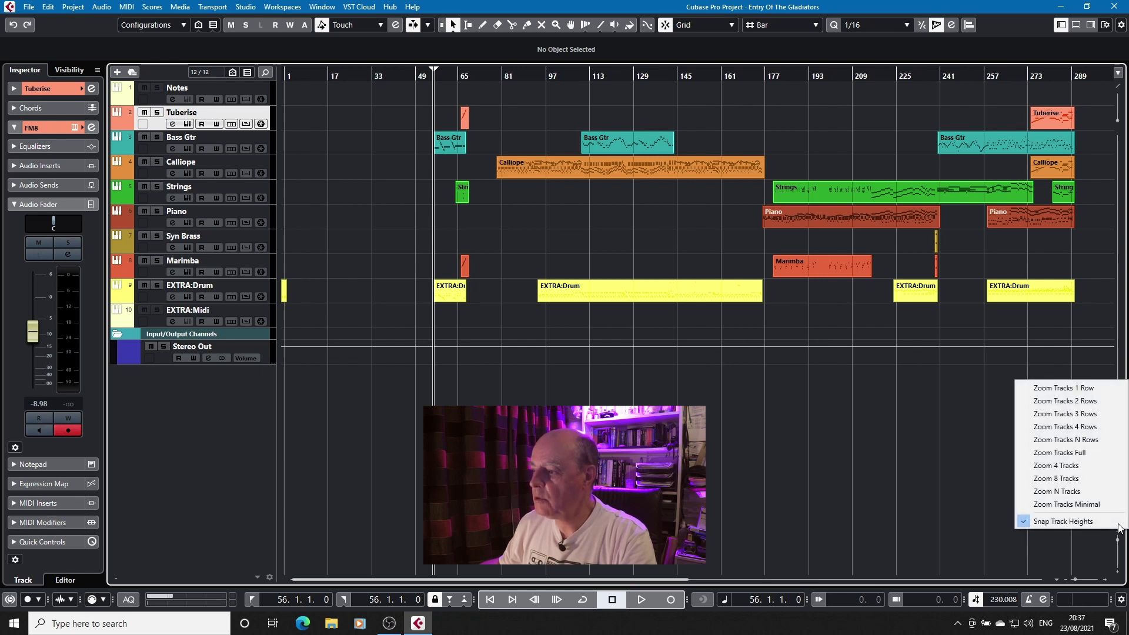
Use Zoom N Tracks with 2 to fit two tracks to the window
{"action": "left_click", "coordinate": [1059, 493]}
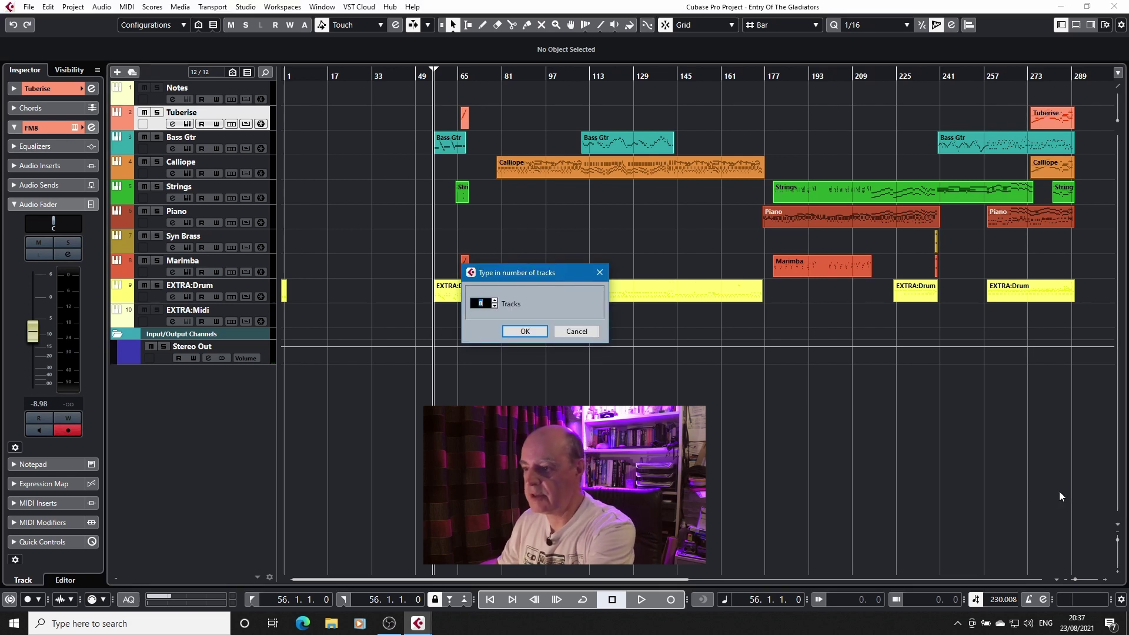
{"action": "type", "text": "2"}
{"action": "key", "text": "Return"}
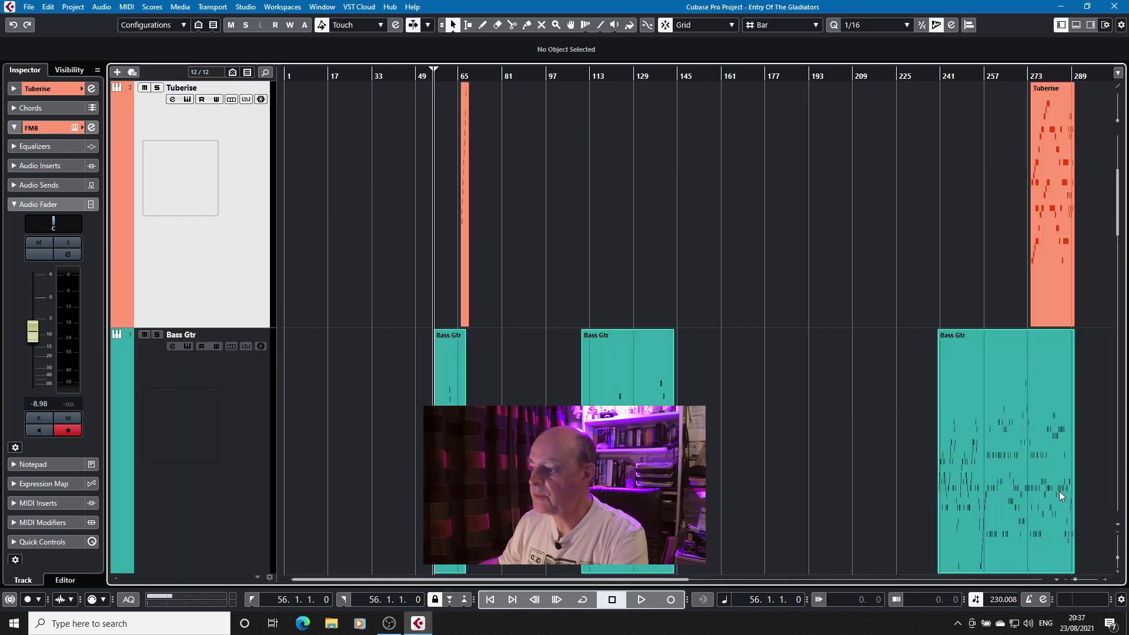
Apply Zoom Tracks N Rows, then return all tracks to Zoom Tracks 2 Rows
{"action": "left_click", "coordinate": [1117, 524]}
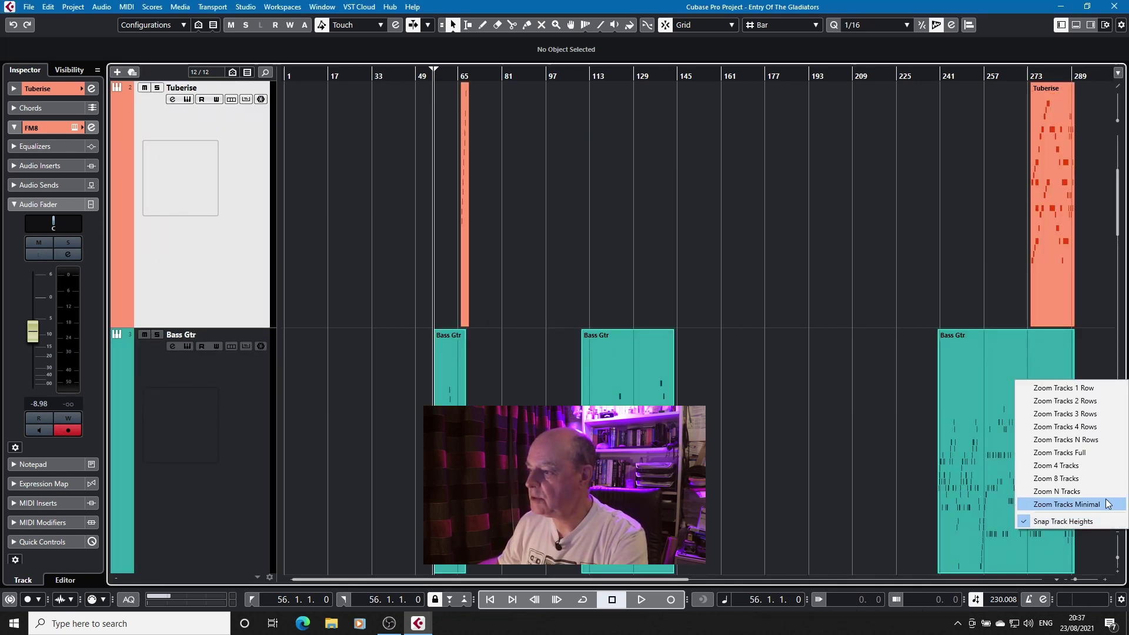
{"action": "left_click", "coordinate": [1059, 440]}
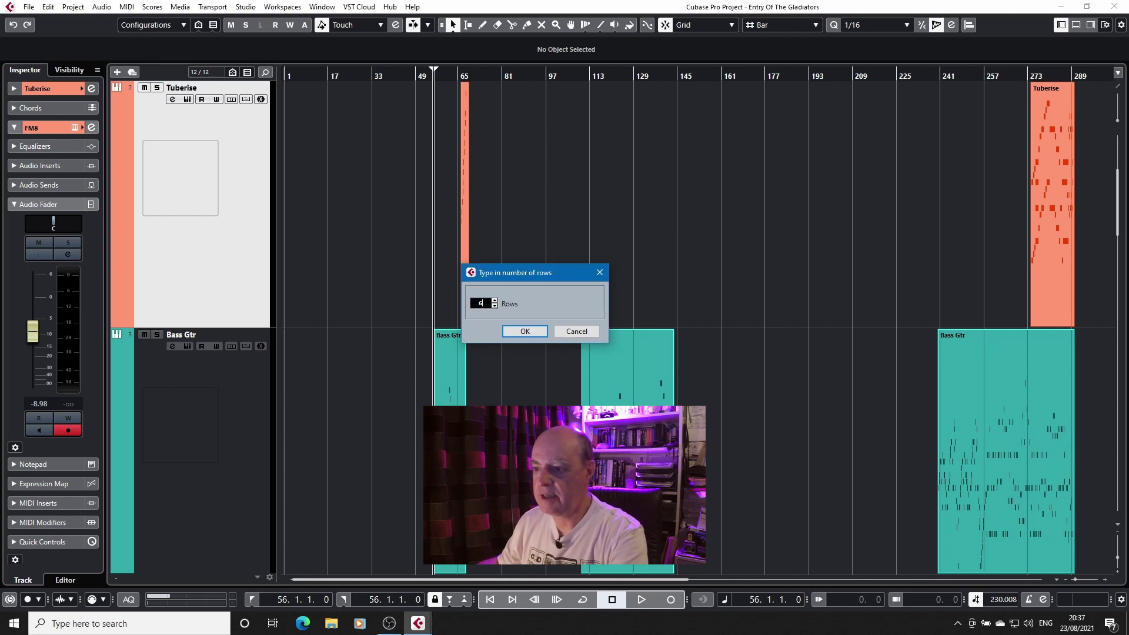
{"action": "left_click", "coordinate": [517, 329]}
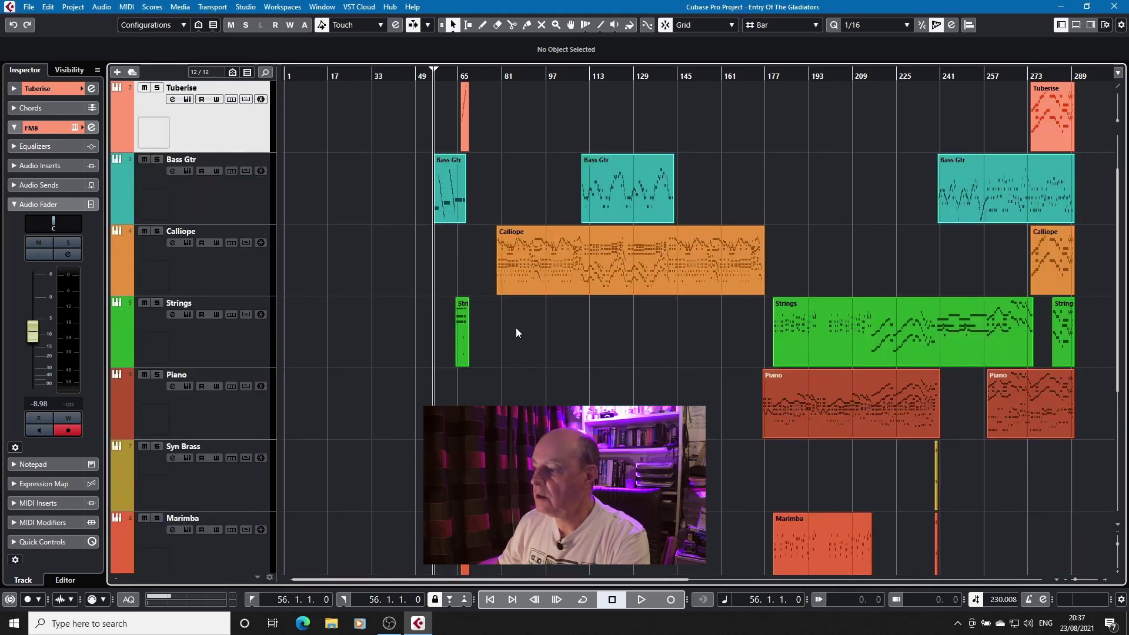
{"action": "left_click", "coordinate": [1118, 524]}
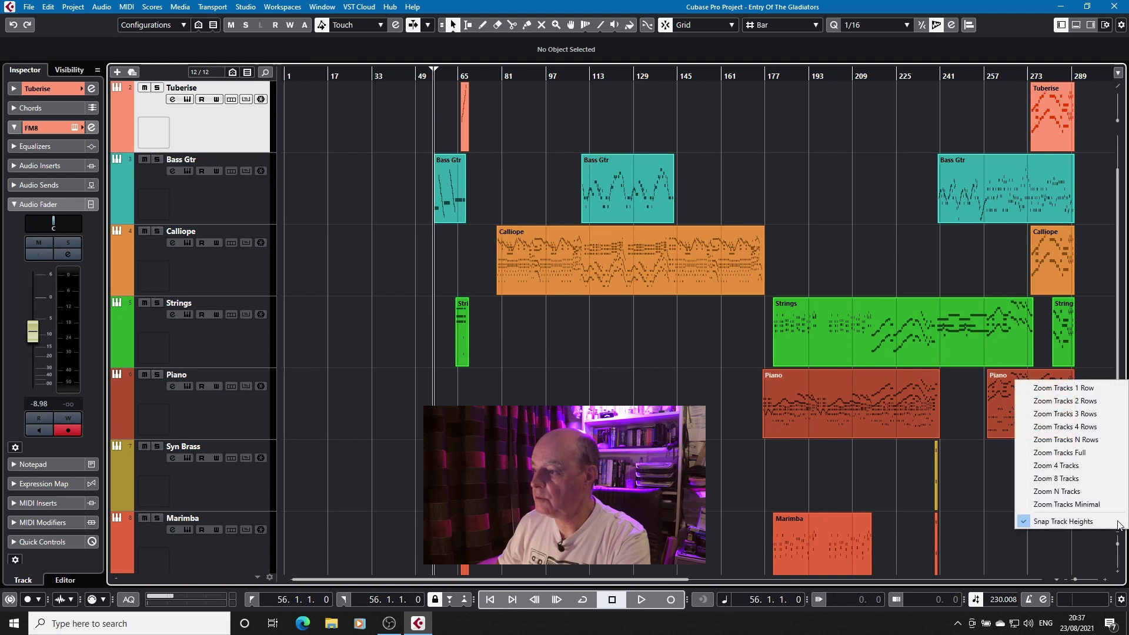
{"action": "left_click", "coordinate": [1064, 400]}
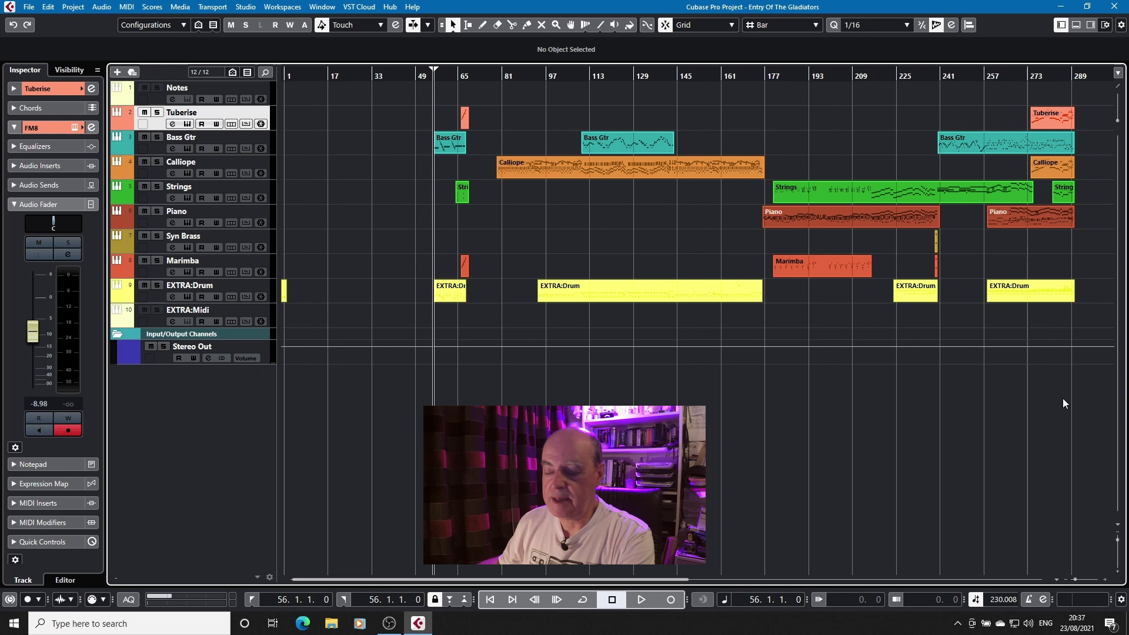
Select the Calliope part and press P to set locators to bars 79–177
{"action": "left_click", "coordinate": [1058, 578]}
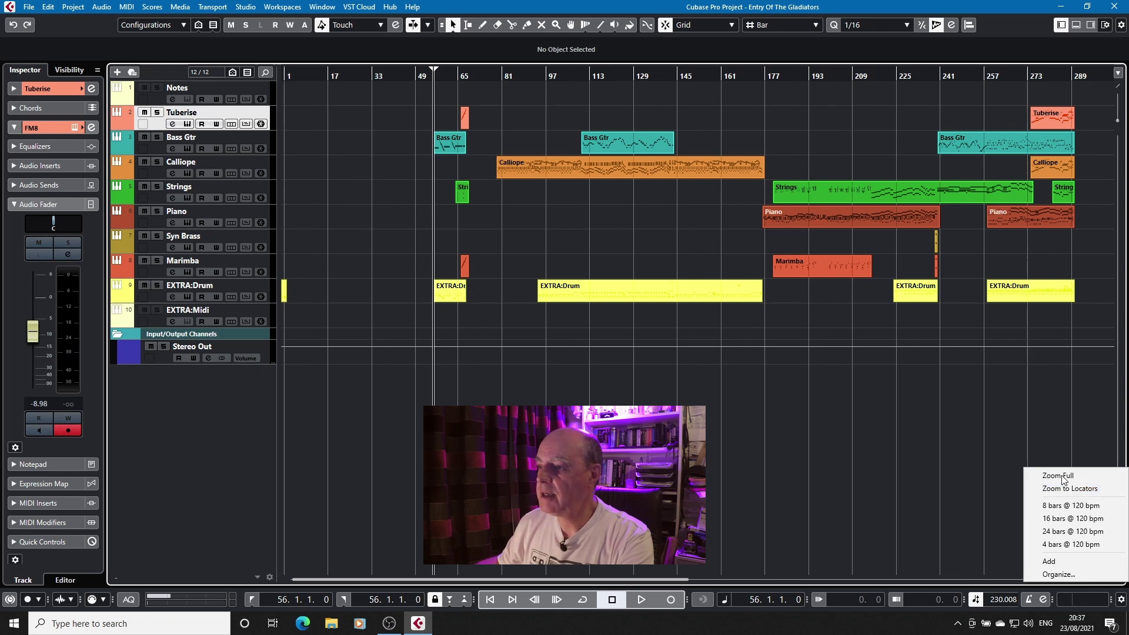
{"action": "left_click", "coordinate": [658, 163]}
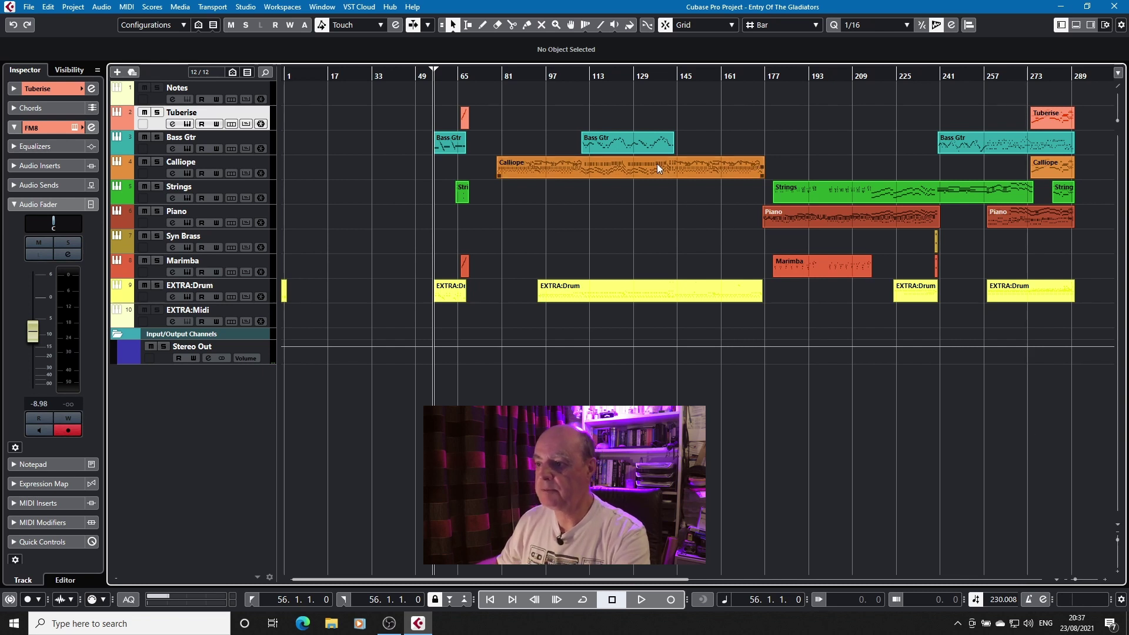
{"action": "left_click", "coordinate": [658, 164]}
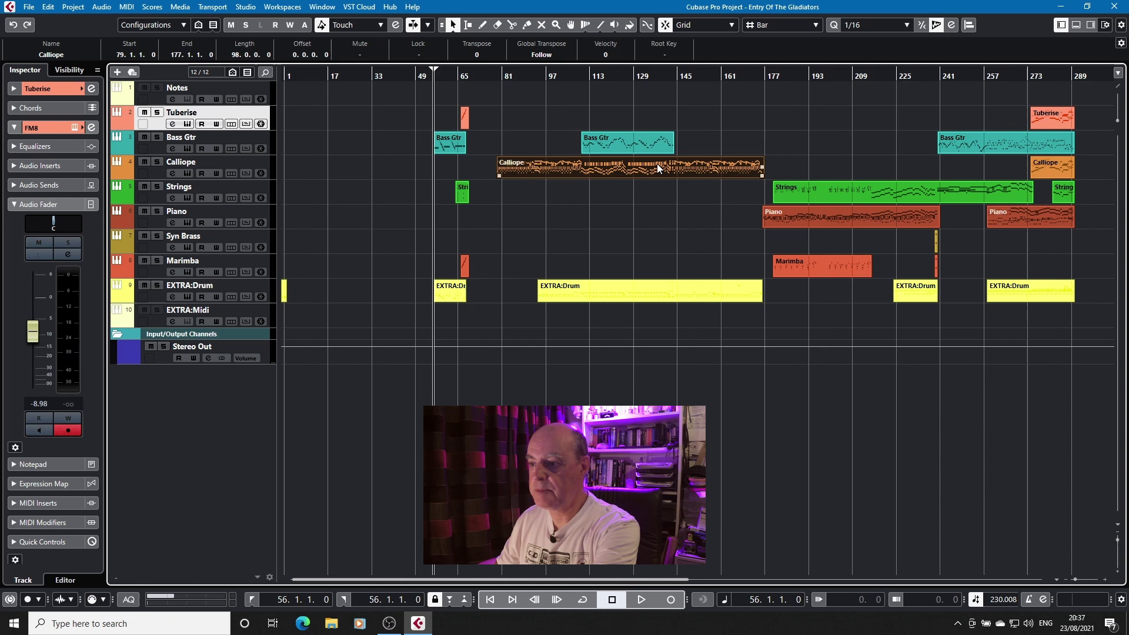
{"action": "key", "text": "p"}
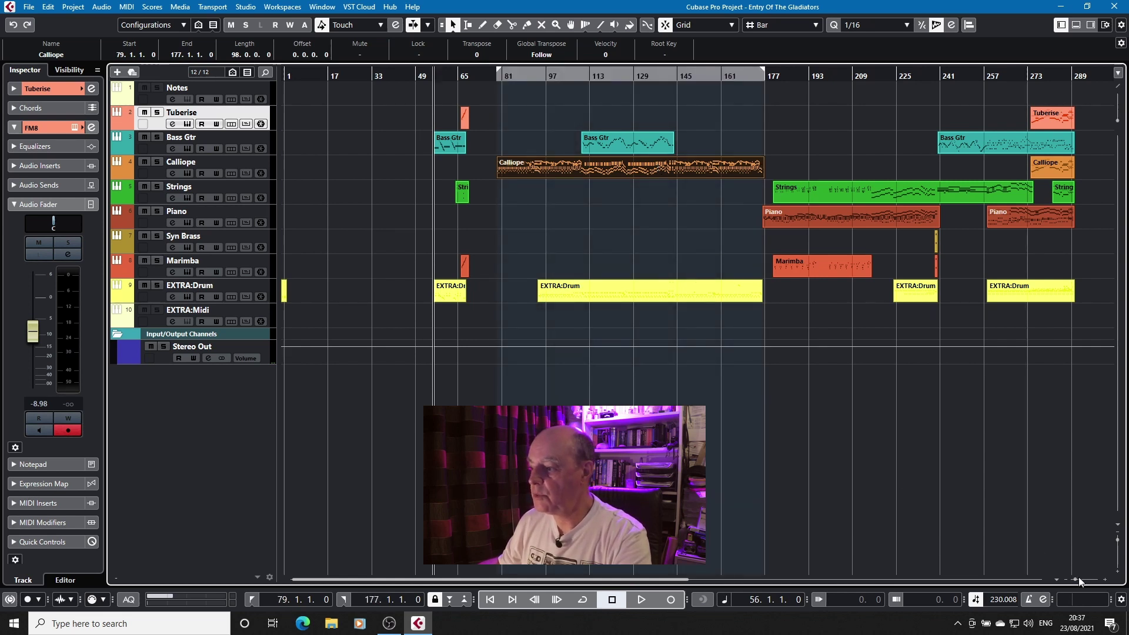
{"action": "left_click", "coordinate": [1056, 581]}
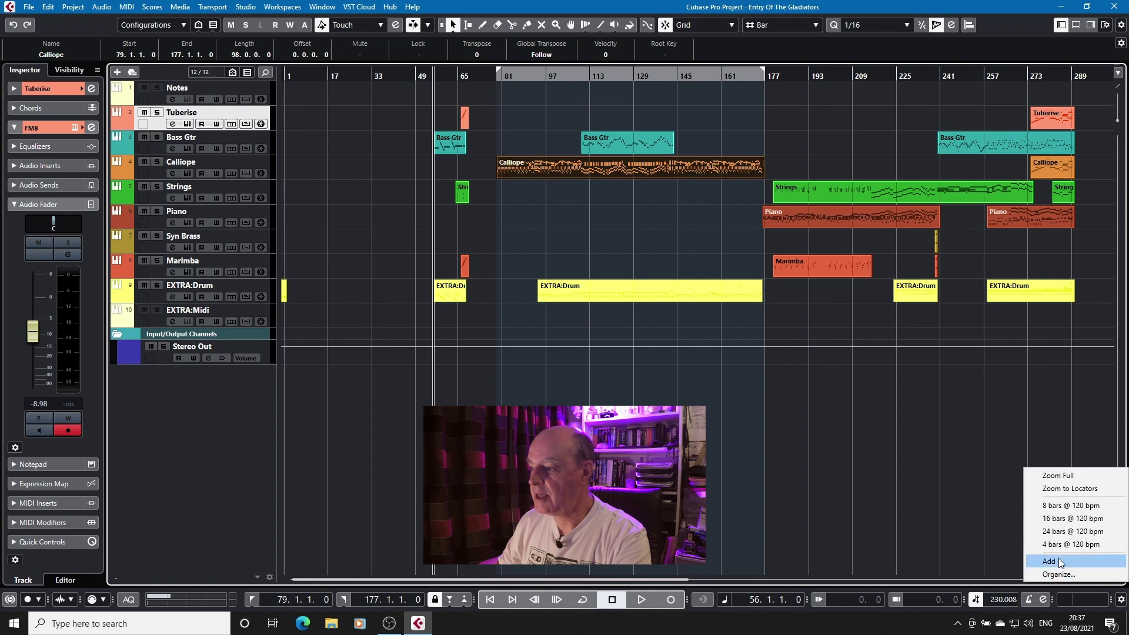
Zoom to bars 79–177, place the cursor at bar 127, and zoom in and out around it
{"action": "left_click", "coordinate": [1064, 486]}
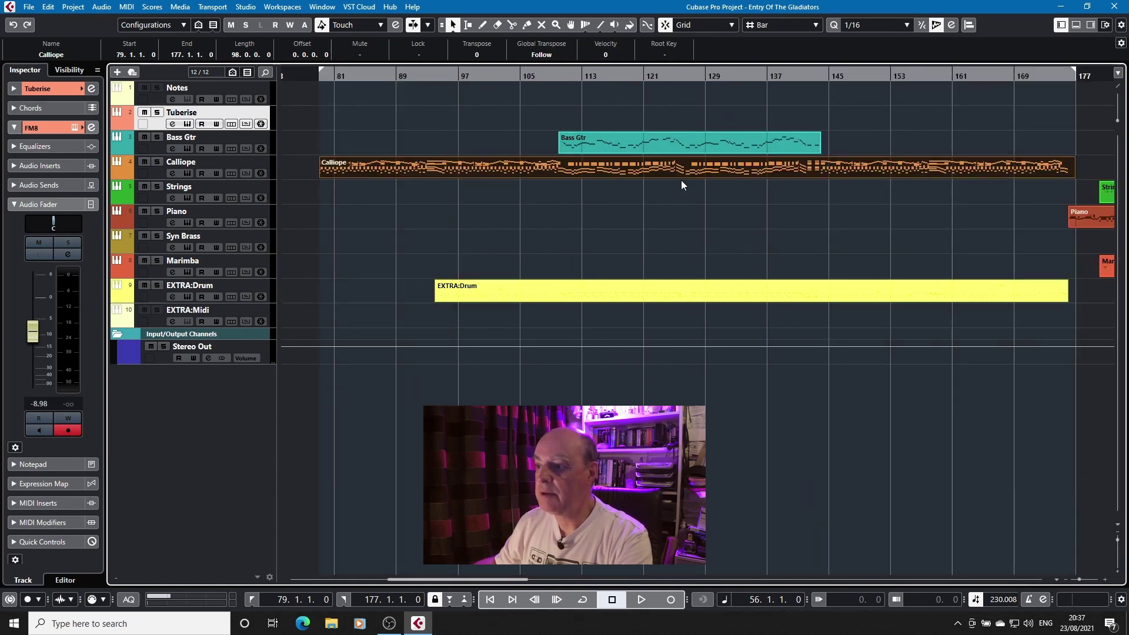
{"action": "left_click", "coordinate": [690, 77]}
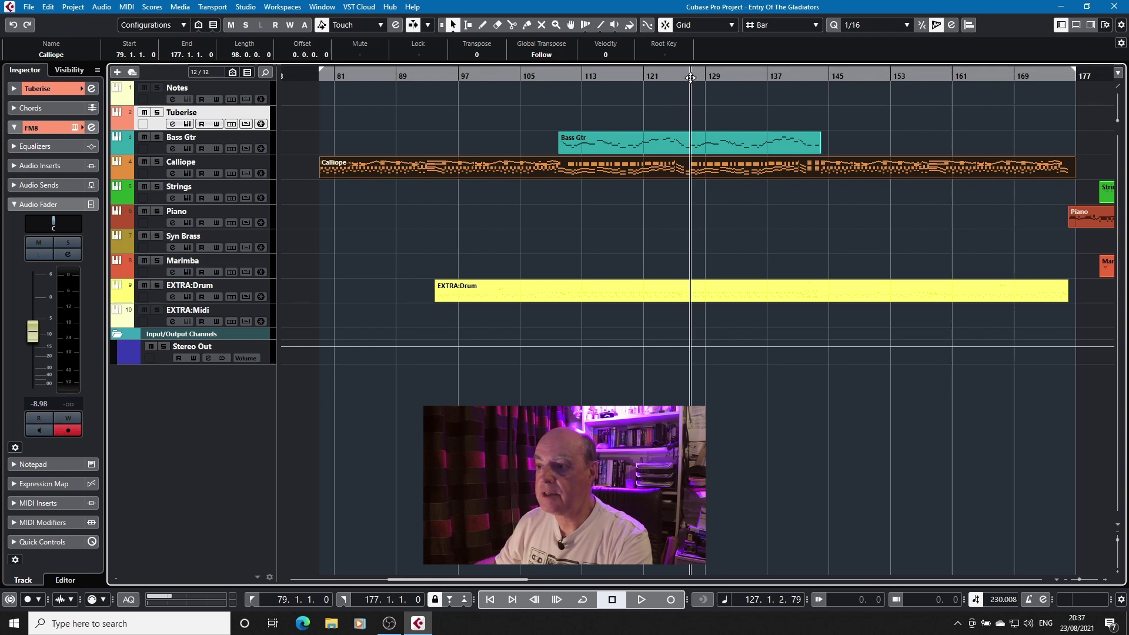
{"action": "left_click_drag", "start_coordinate": [691, 76], "coordinate": [688, 77]}
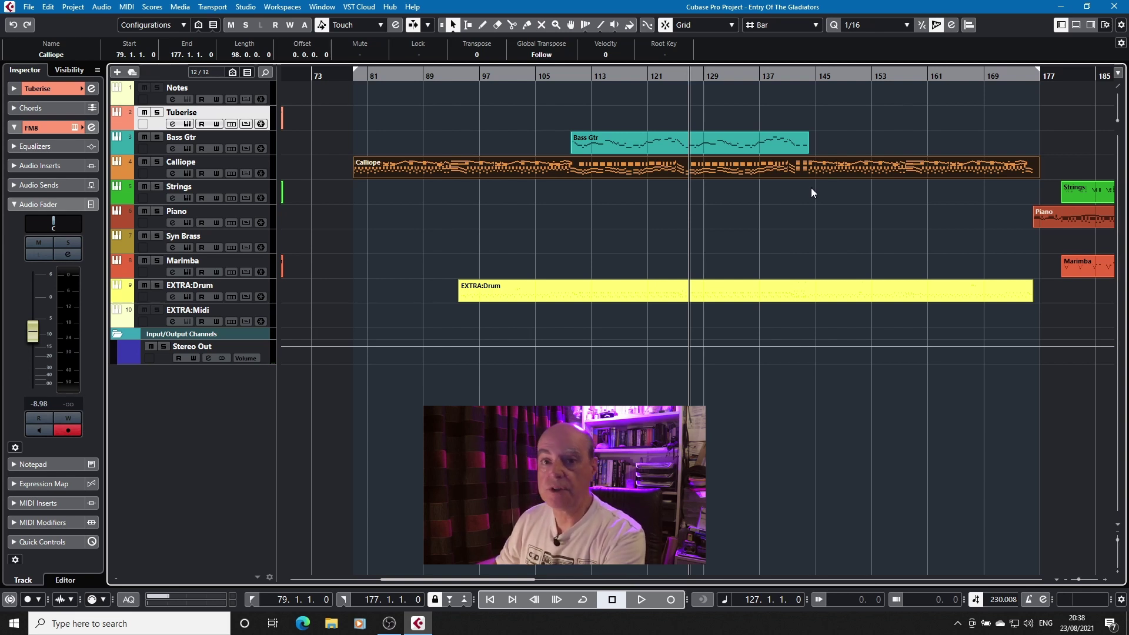
{"action": "key", "text": "g"}
{"action": "key", "text": "g"}
{"action": "key", "text": "g"}
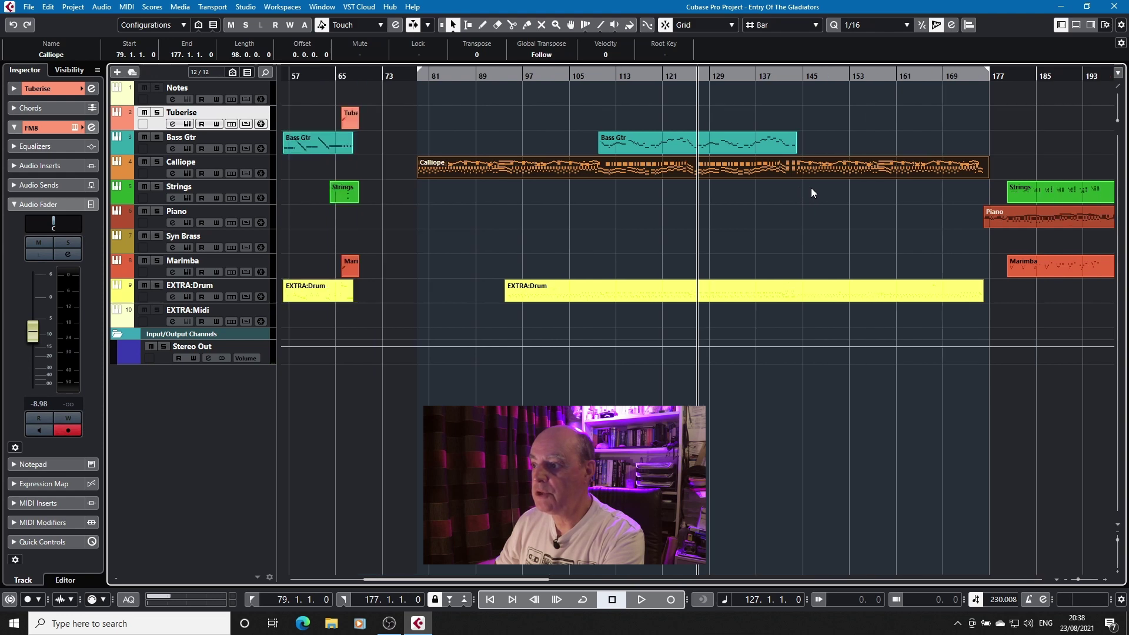
{"action": "key", "text": "h"}
{"action": "key", "text": "h"}
{"action": "key", "text": "h"}
{"action": "key", "text": "h"}
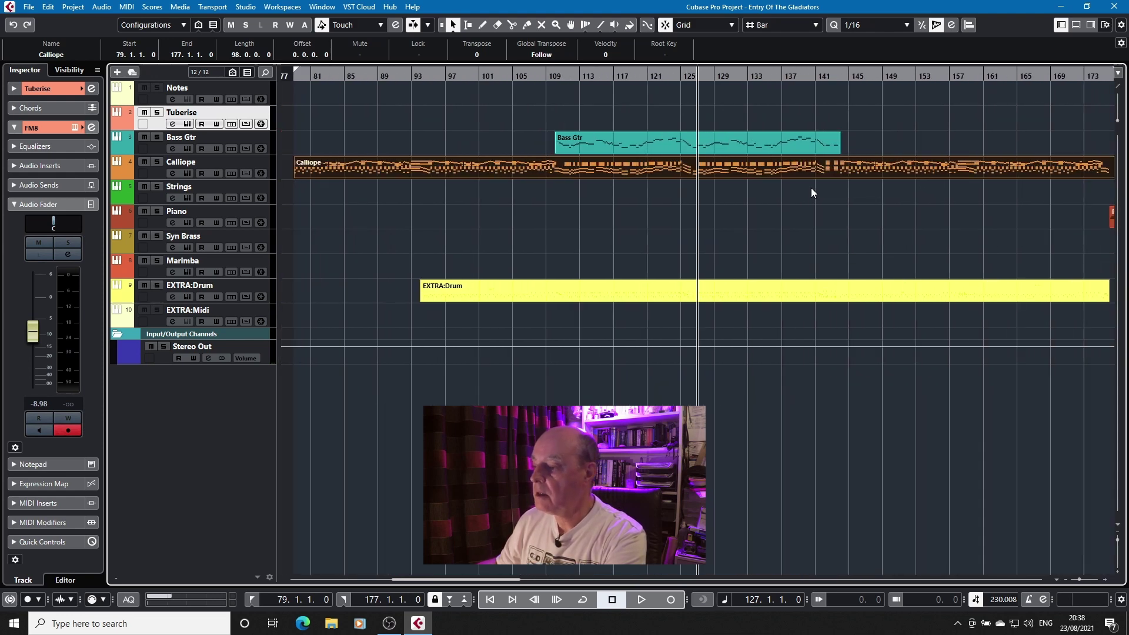
Add the current horizontal zoom as a preset named '98 Bars @ 230 bpm' and confirm it's listed
{"action": "left_click", "coordinate": [1056, 581]}
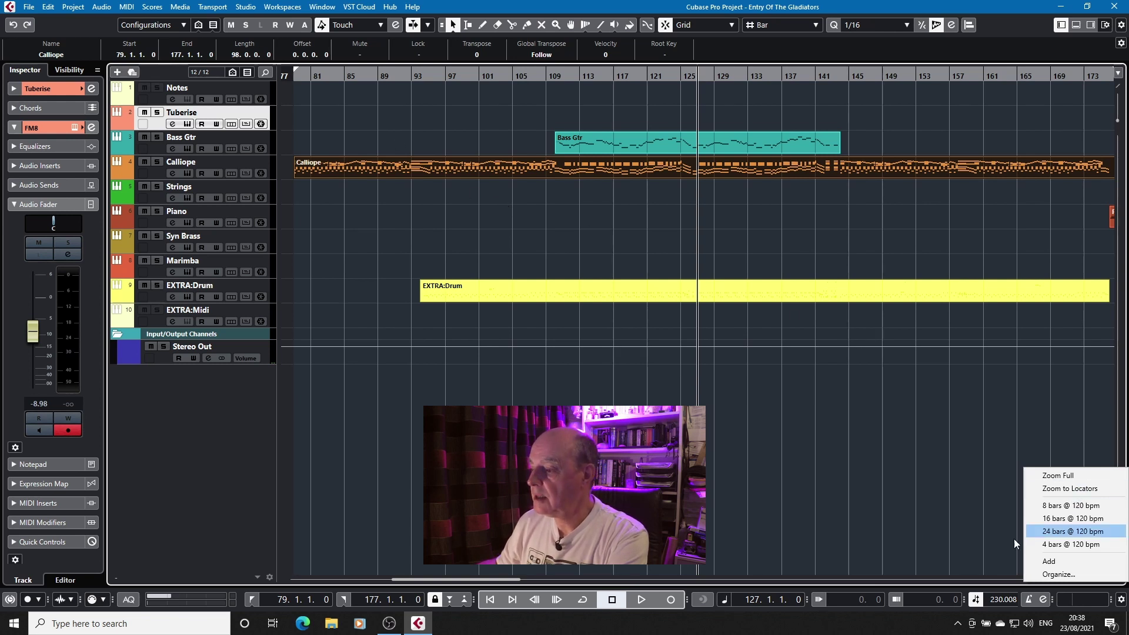
{"action": "left_click", "coordinate": [1049, 562]}
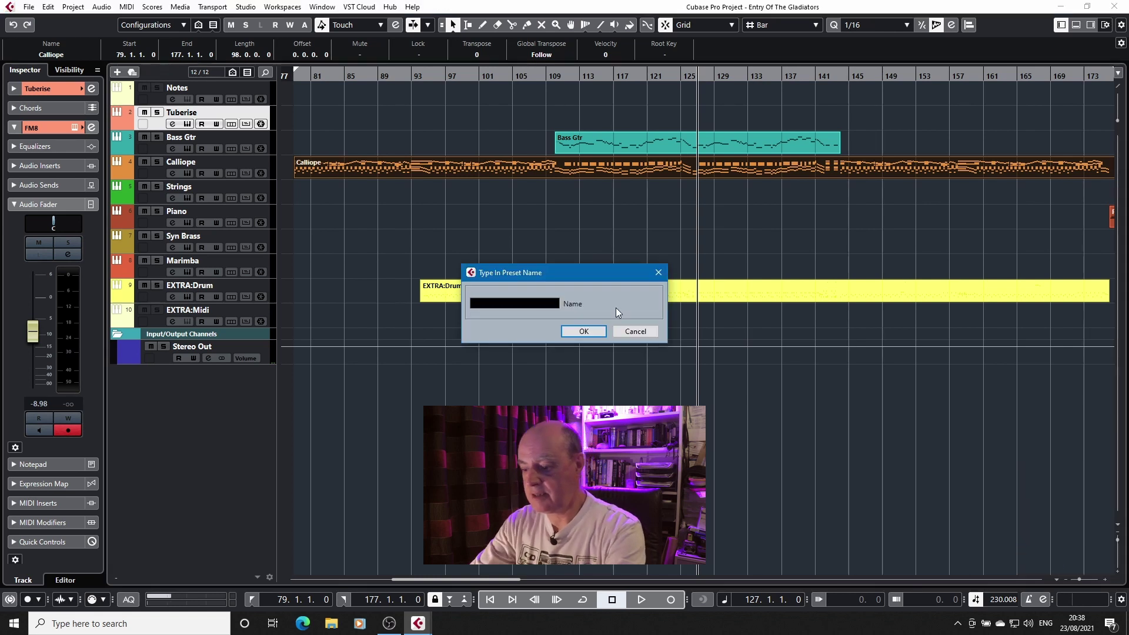
{"action": "type", "text": "98"}
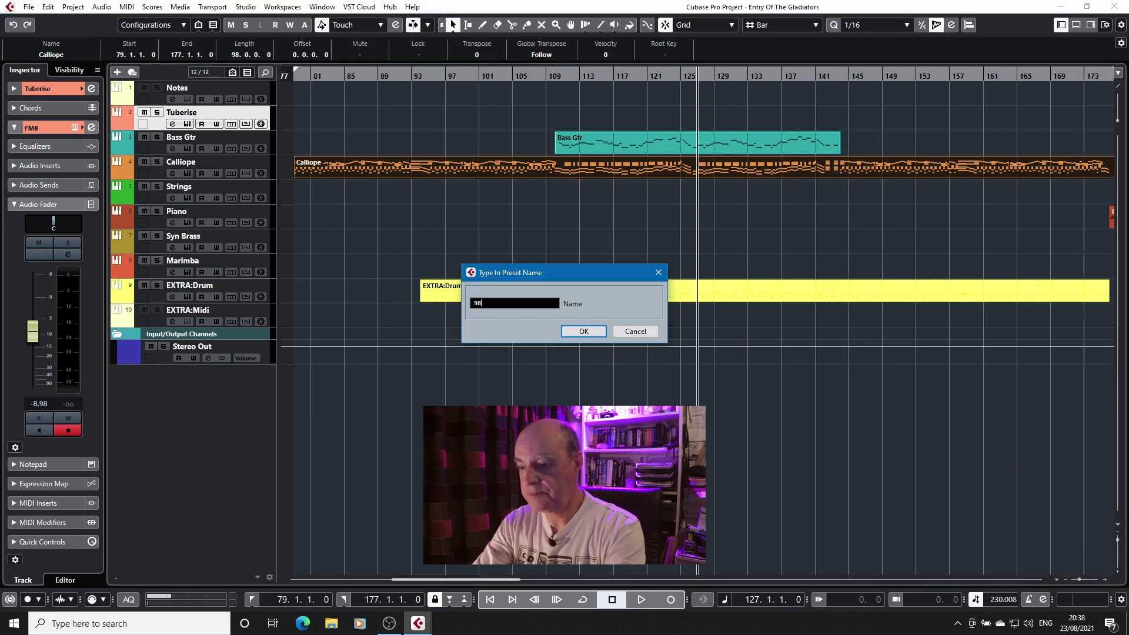
{"action": "type", "text": " Bars @ 230 bpm"}
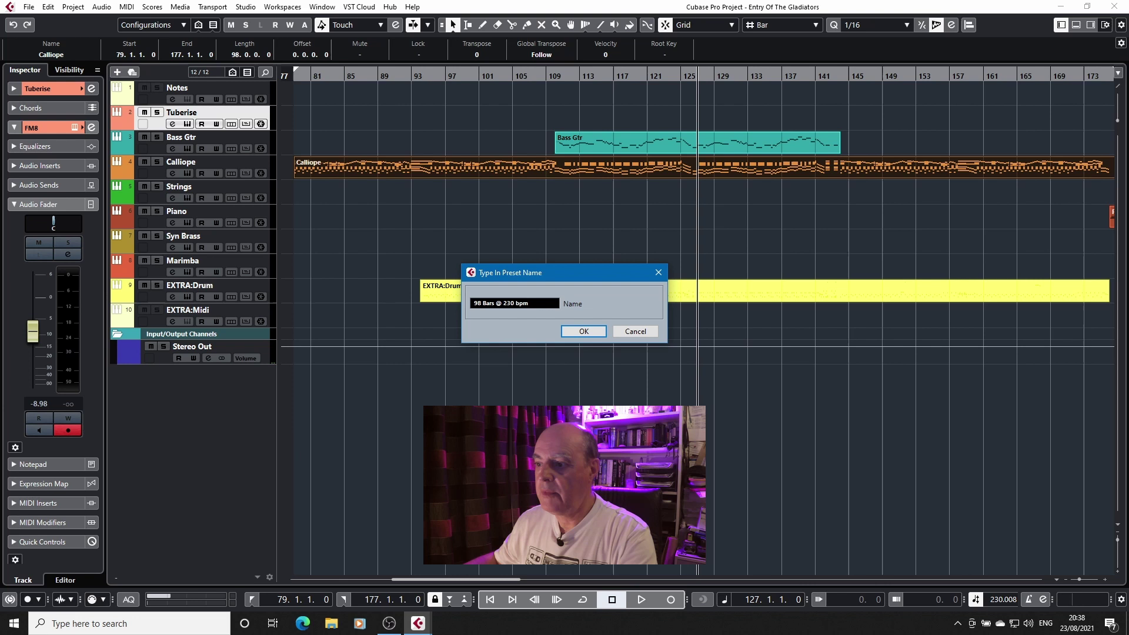
{"action": "left_click", "coordinate": [596, 334]}
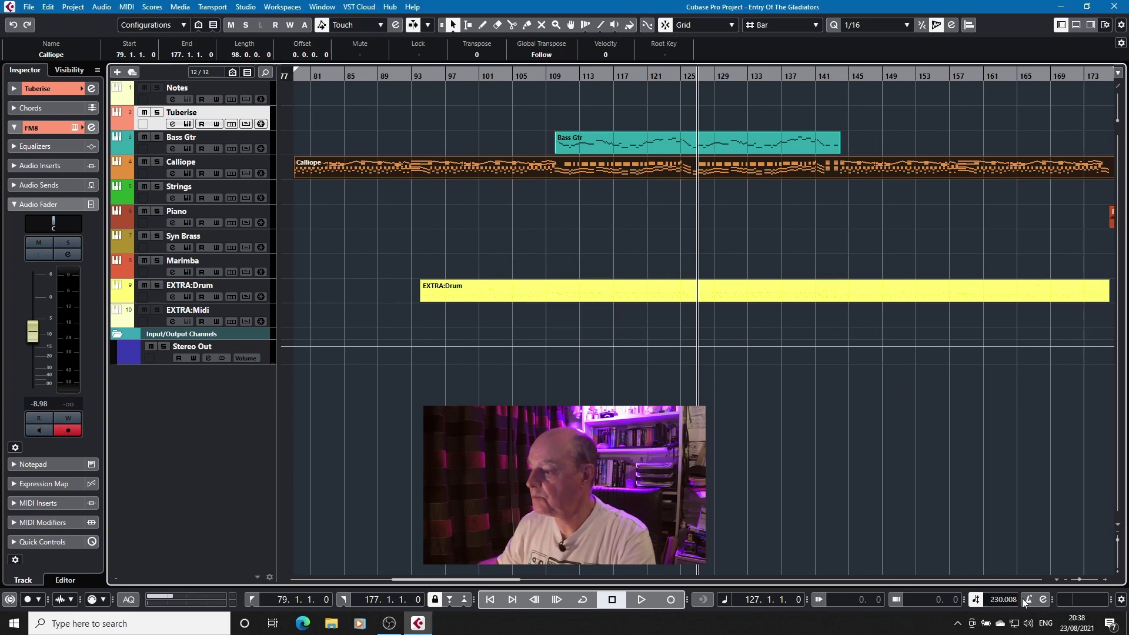
{"action": "left_click", "coordinate": [1058, 580]}
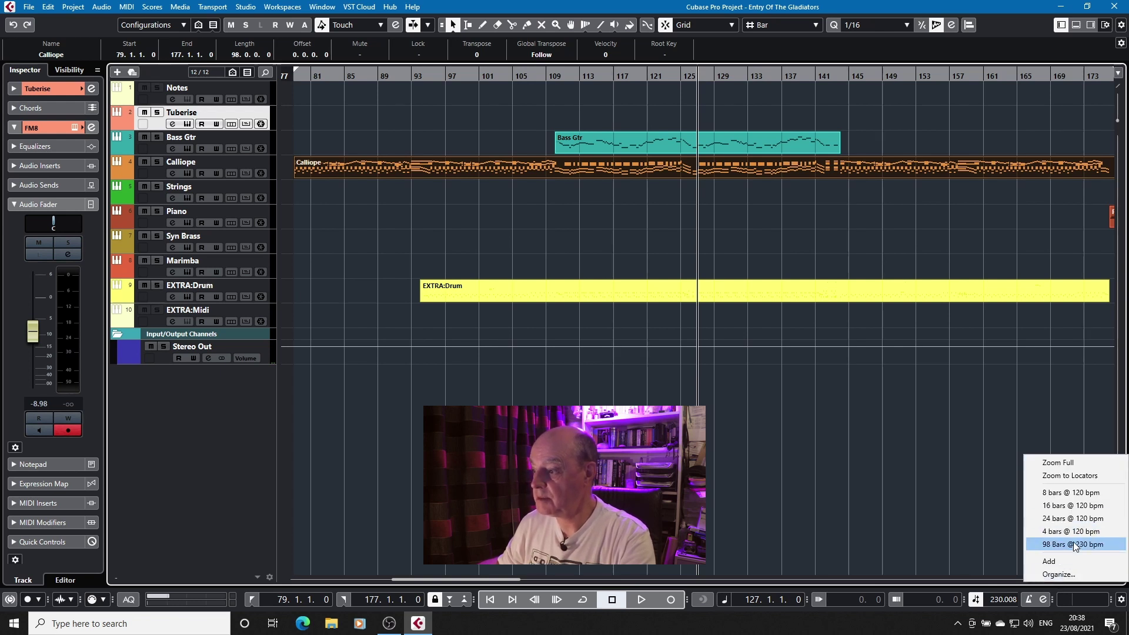
Apply the 16 bars @ 120 bpm zoom, then delete '98 Bars @ 230 bpm' in Organize Zoom Presets
{"action": "left_click", "coordinate": [1067, 507]}
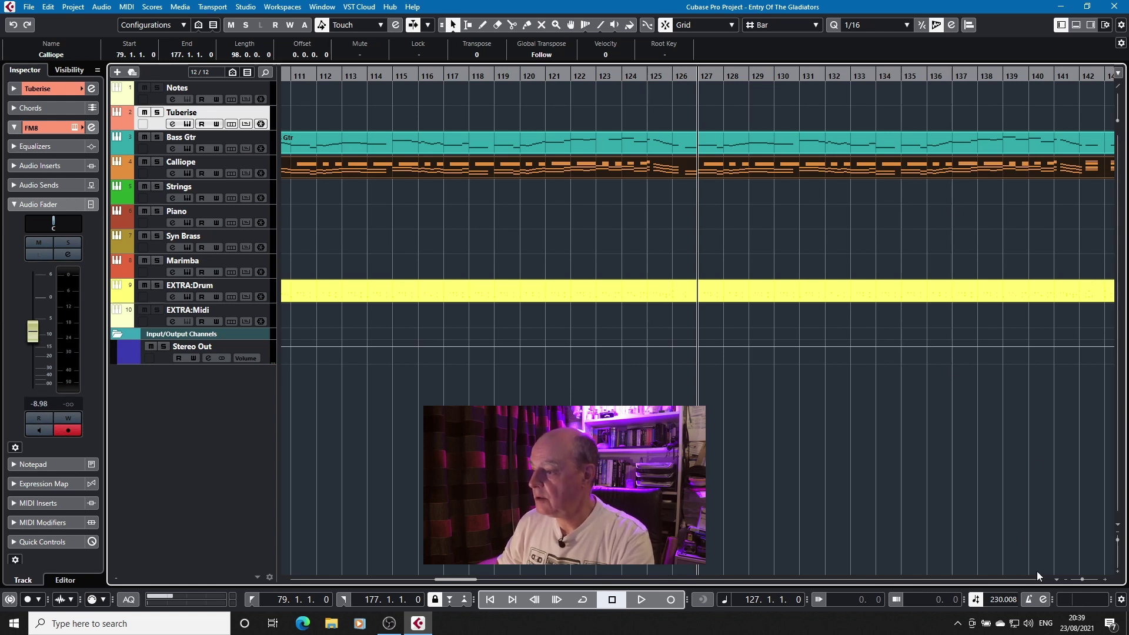
{"action": "left_click", "coordinate": [1057, 580]}
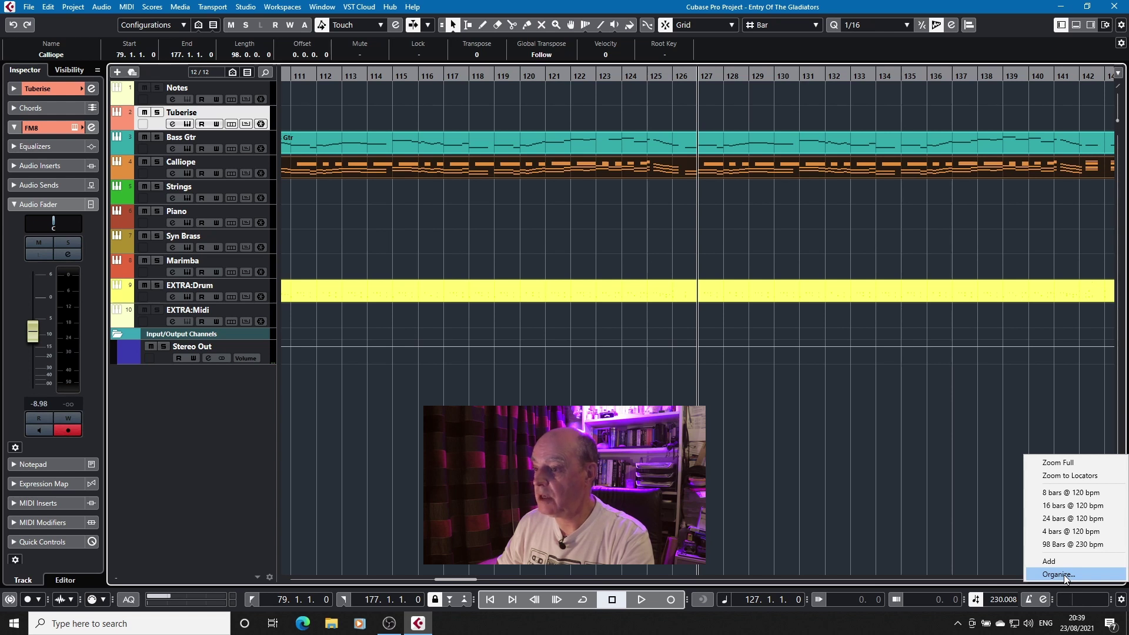
{"action": "left_click", "coordinate": [1065, 575]}
{"action": "left_click", "coordinate": [525, 300]}
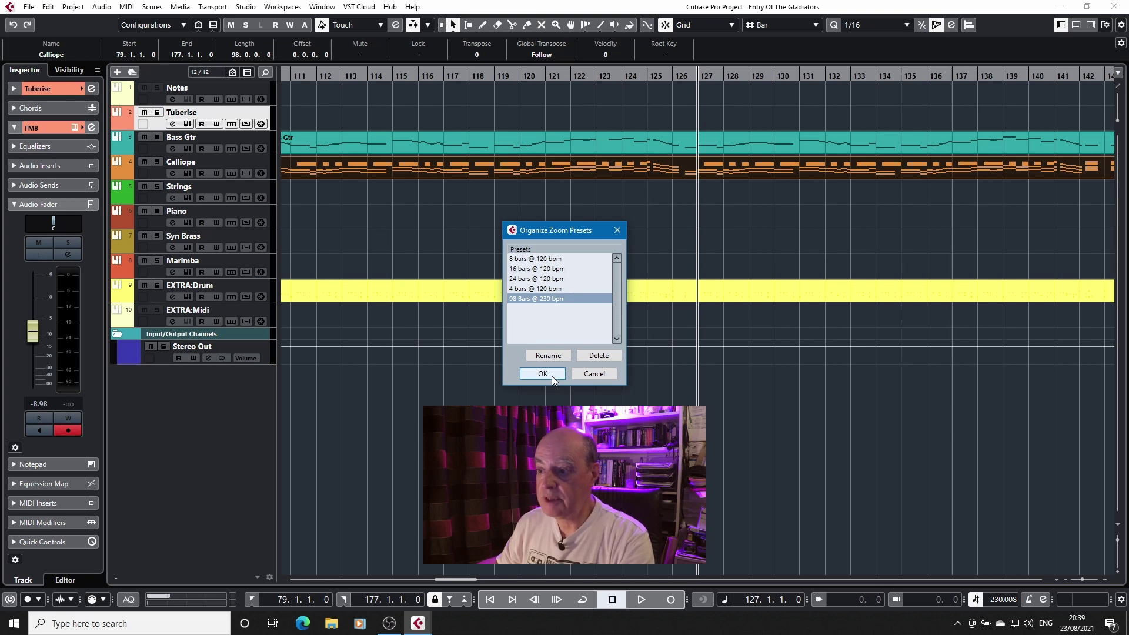
{"action": "left_click", "coordinate": [591, 358]}
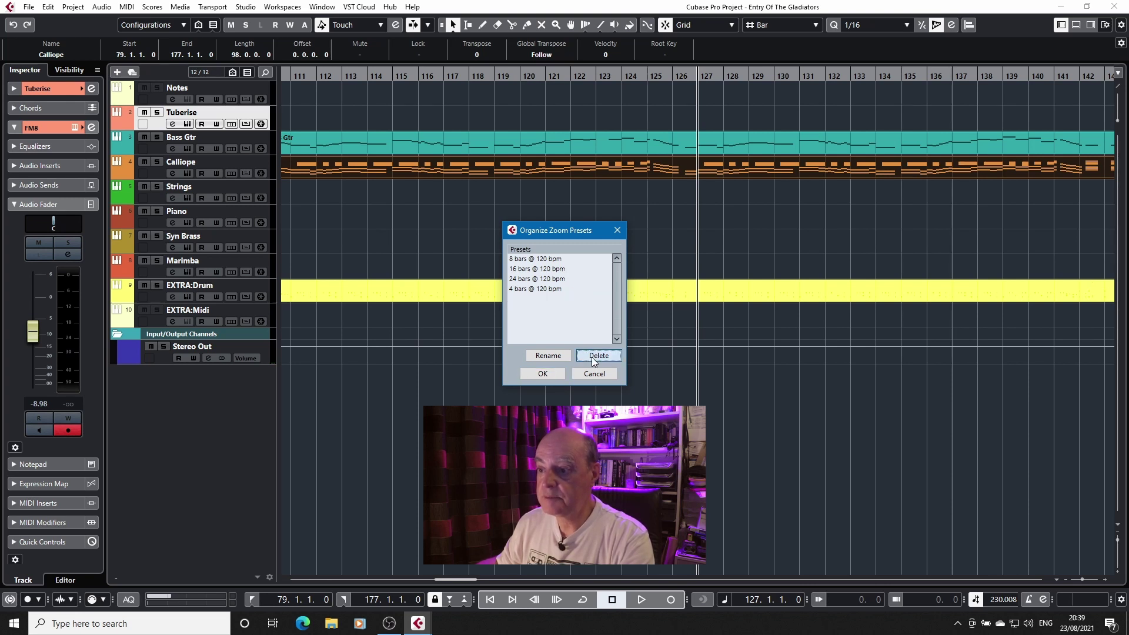
Close the Organize Zoom Presets dialog and zoom out to show the whole song
{"action": "left_click", "coordinate": [545, 373]}
{"action": "left_click", "coordinate": [543, 371]}
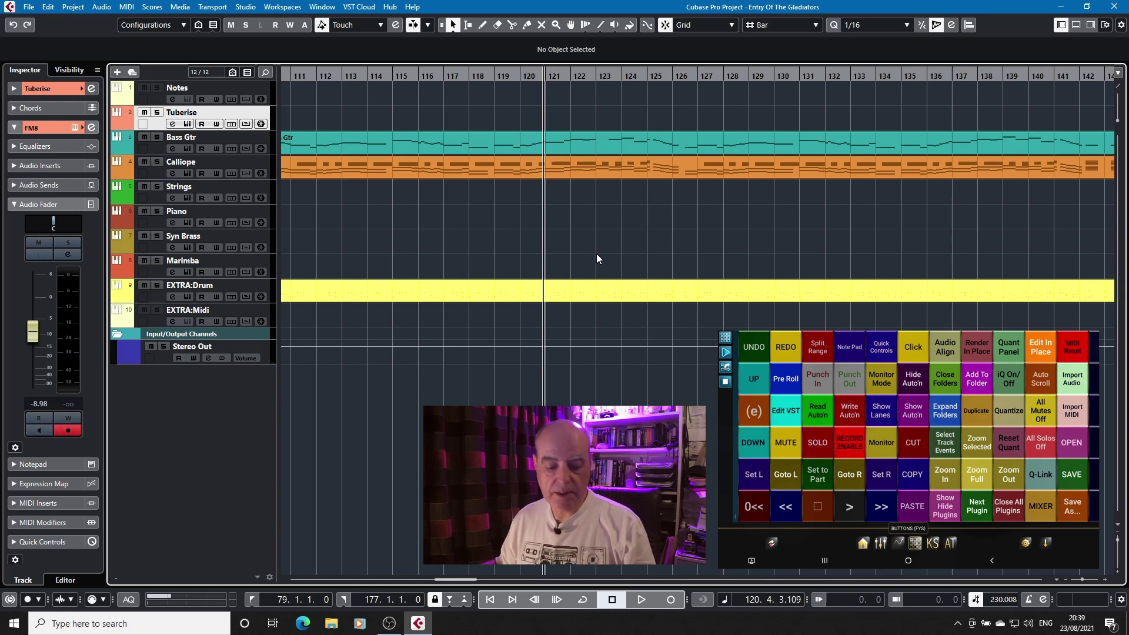
{"action": "key", "text": "shift+f"}
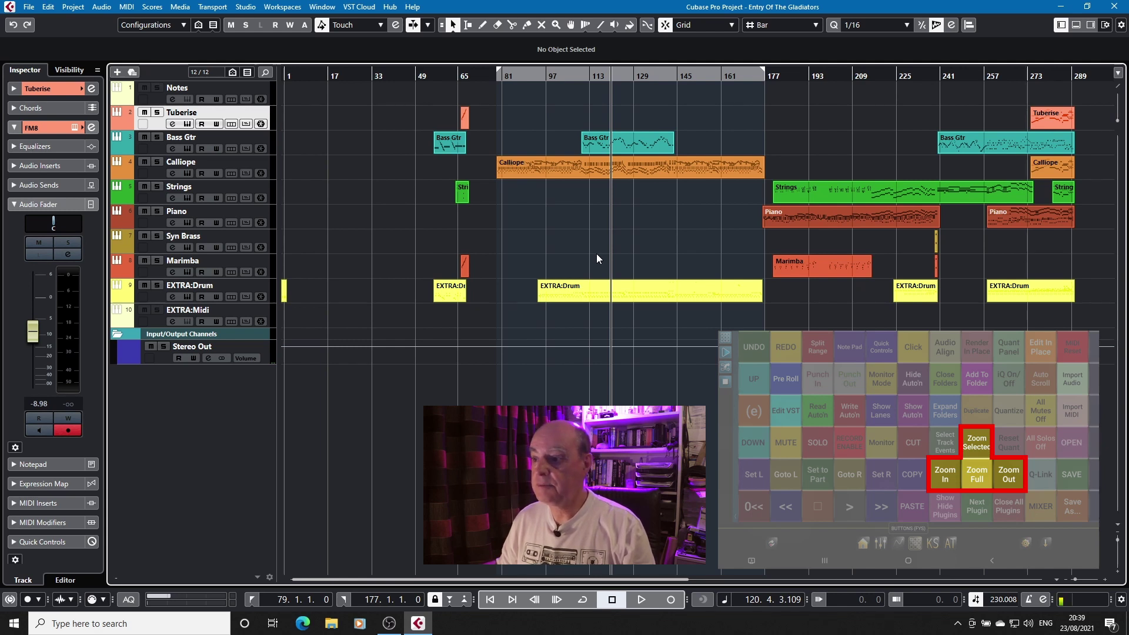
Zoom to fit the Bass Gtr part at bars 113–145, then zoom in and out
{"action": "left_click", "coordinate": [639, 145]}
{"action": "key", "text": "alt+s"}
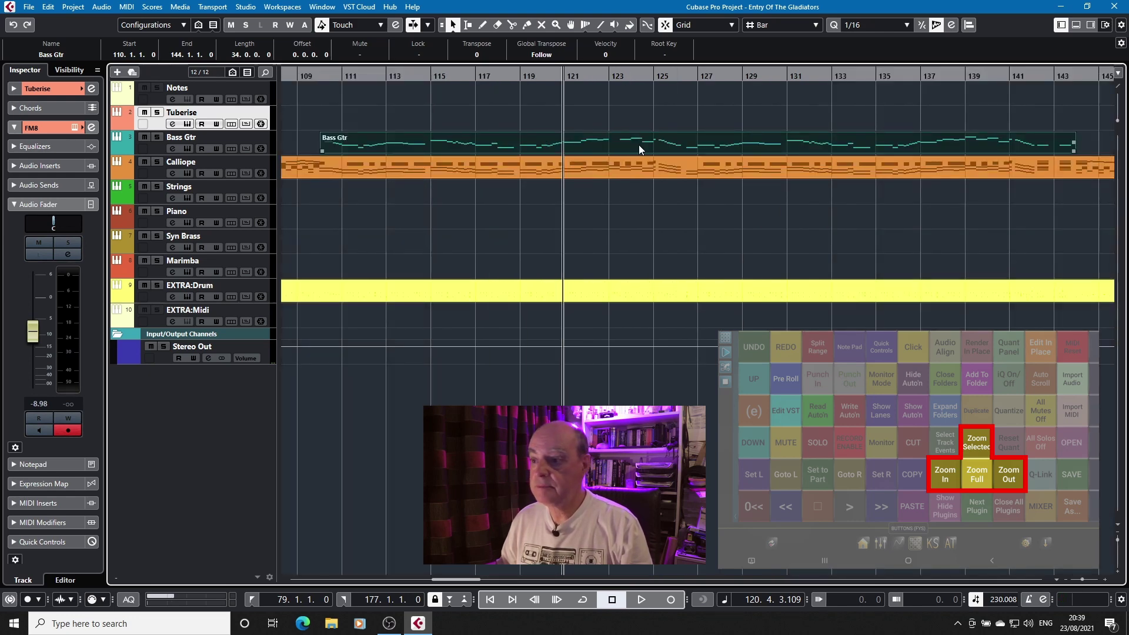
{"action": "key", "text": "h"}
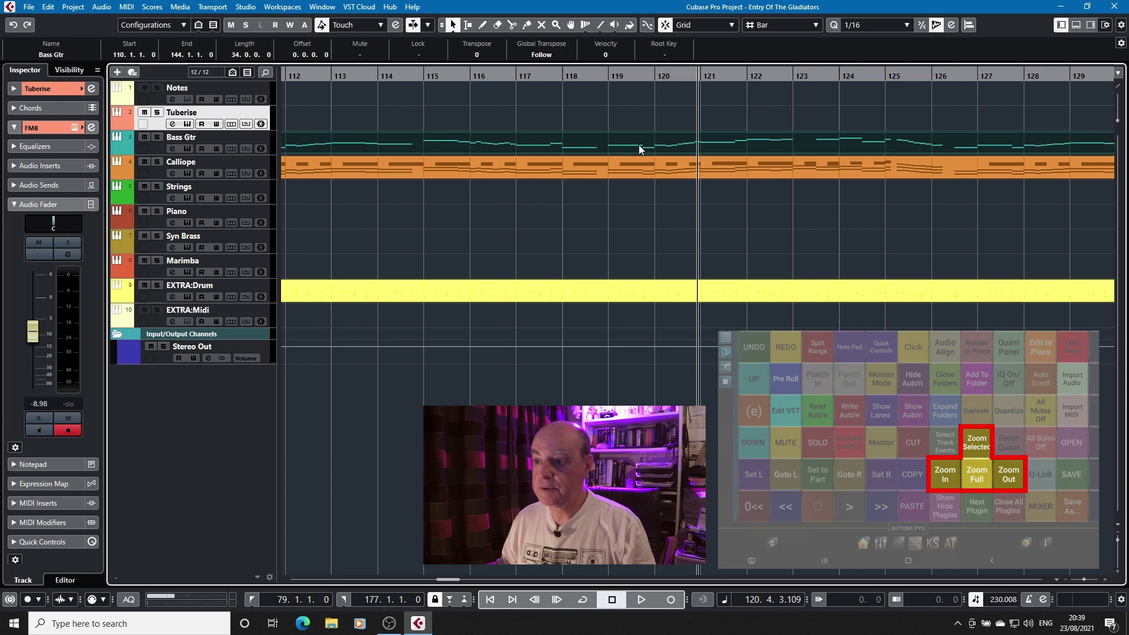
{"action": "key", "text": "g"}
{"action": "key", "text": "g"}
{"action": "key", "text": "g"}
{"action": "key", "text": "g"}
{"action": "key", "text": "g"}
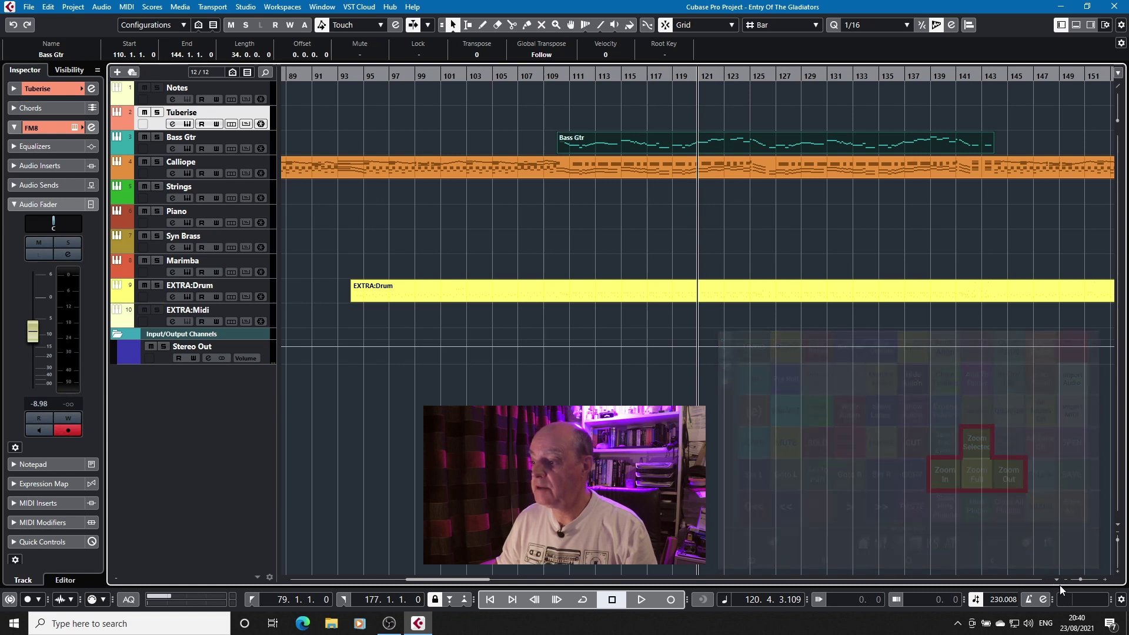
Choose Zoom to Locators from the zoom presets to frame bars 79–177
{"action": "left_click", "coordinate": [1056, 580]}
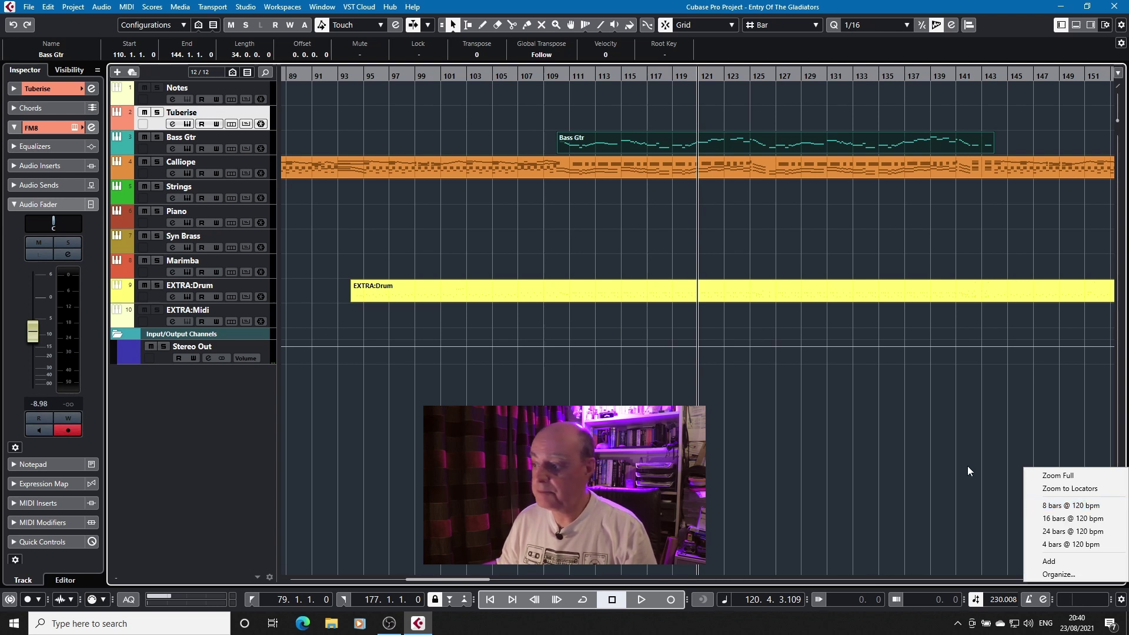
{"action": "left_click", "coordinate": [1093, 489]}
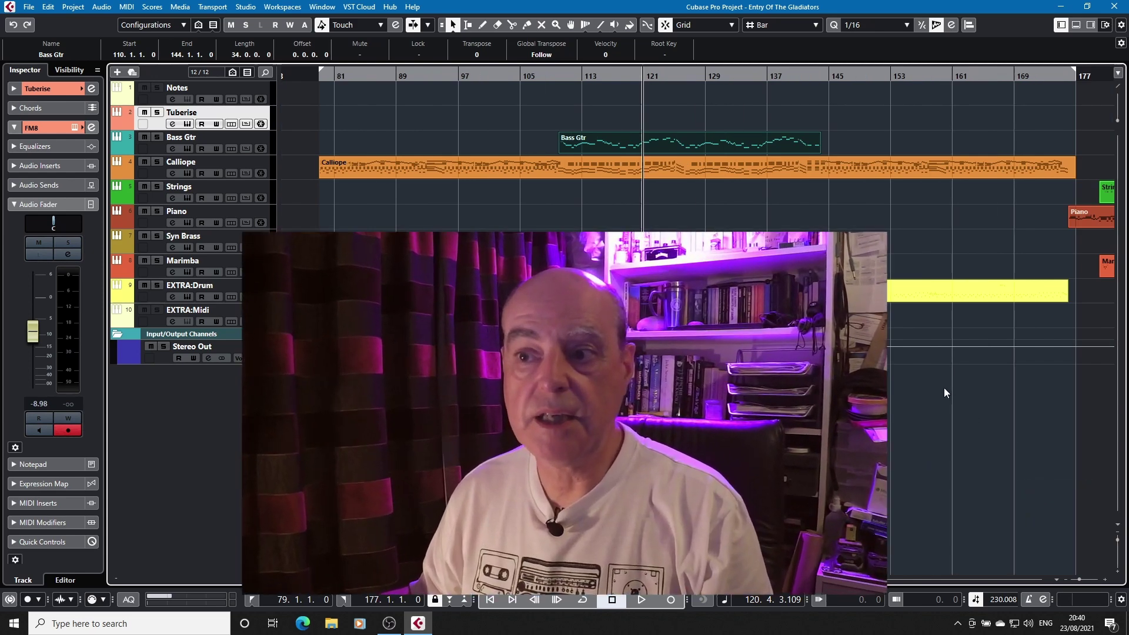